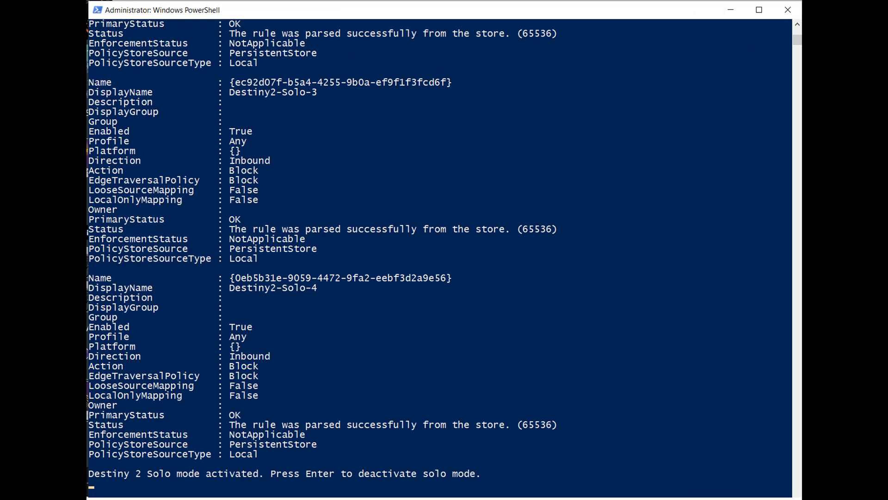
scroll(437, 257, "down", 10)
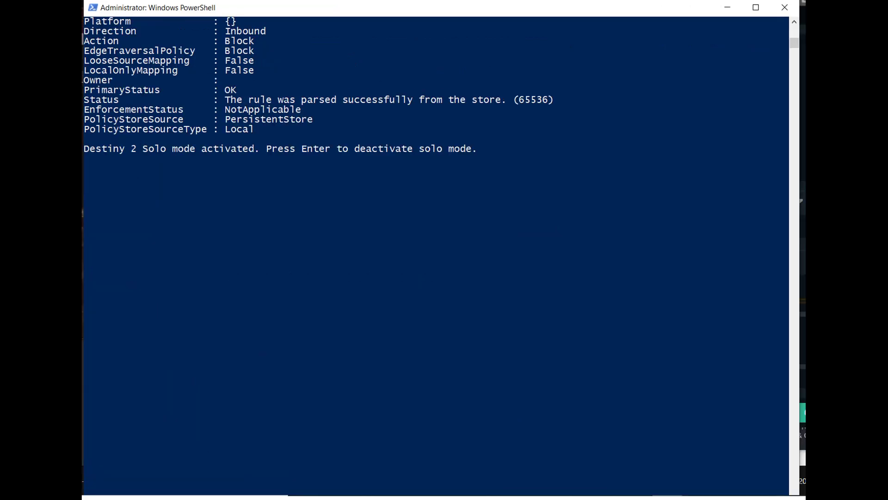
Confirm the deactivation prompt to delete the Destiny2-Solo firewall block rules
key("Return")
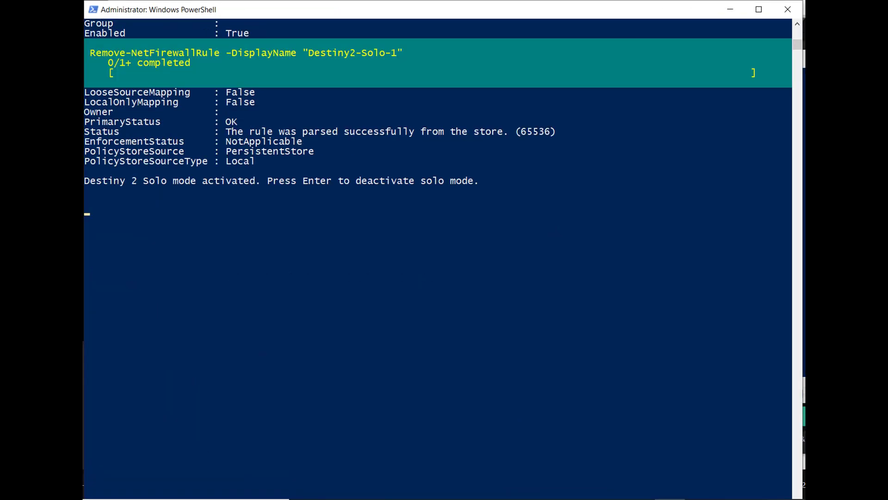